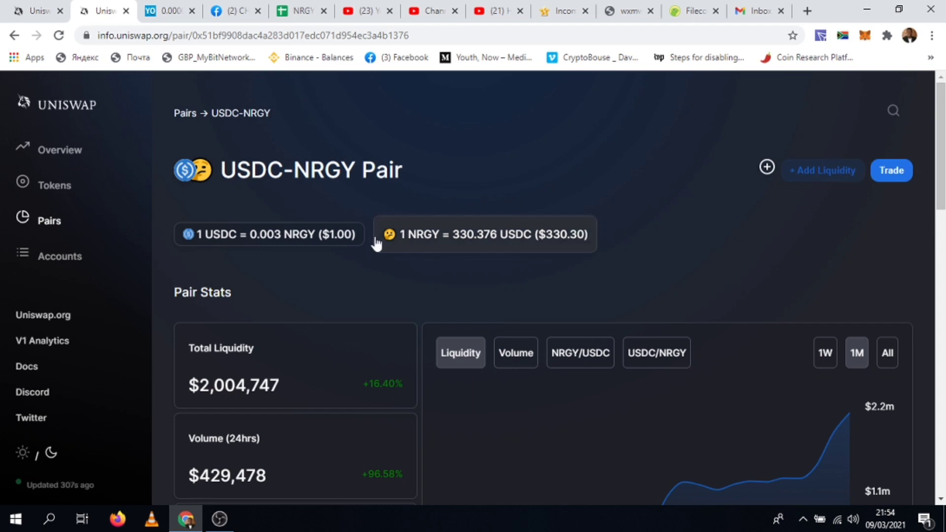
Step: Reload the USDC-NRGY pair page and switch to the app.uniswap.org swap page
scroll(330, 361, down, 1)
scroll(330, 362, down, 2)
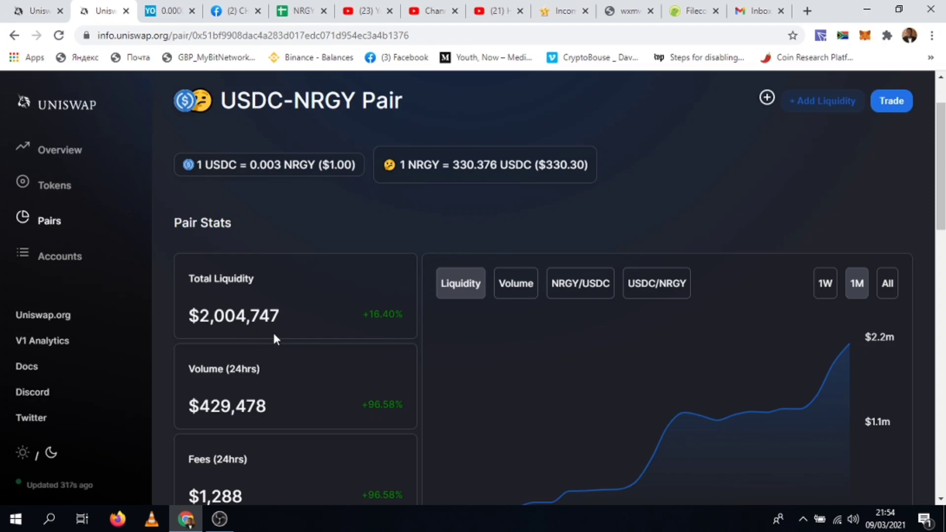
scroll(333, 315, up, 2)
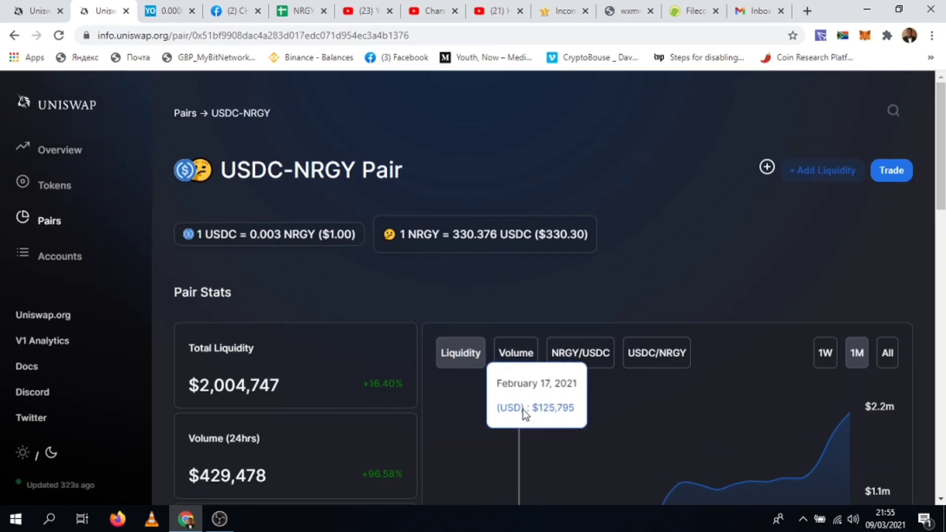
scroll(522, 410, down, 1)
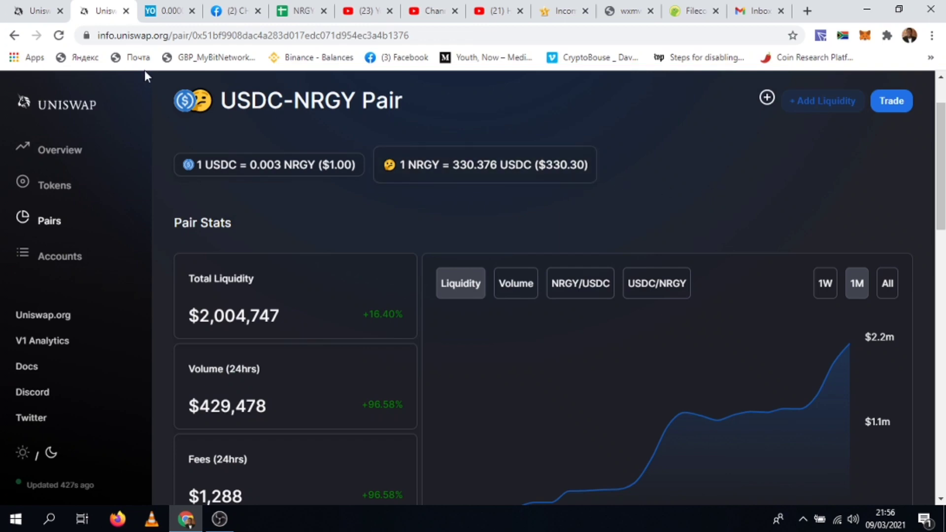
click(59, 35)
click(45, 16)
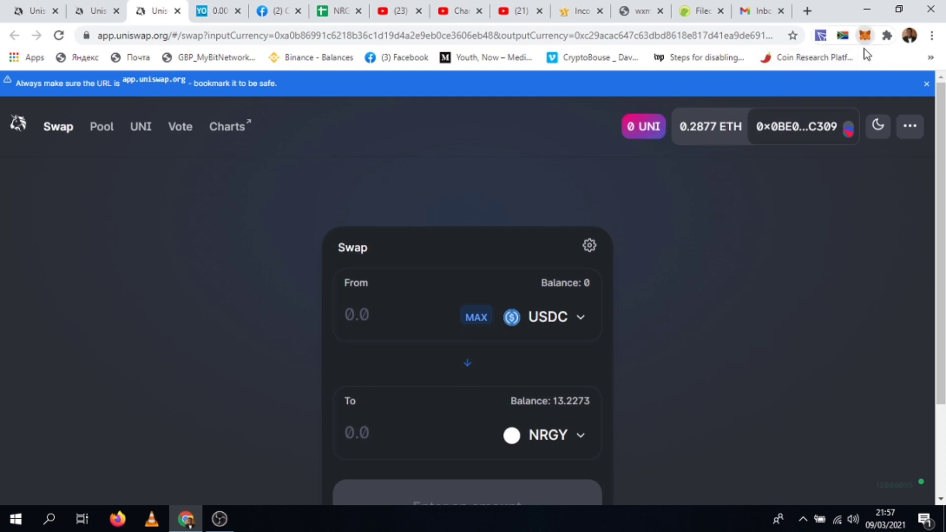
Step: Review the MetaMask wallet's 0.2878 ETH balance and recent activity, then close the wallet overview
click(865, 35)
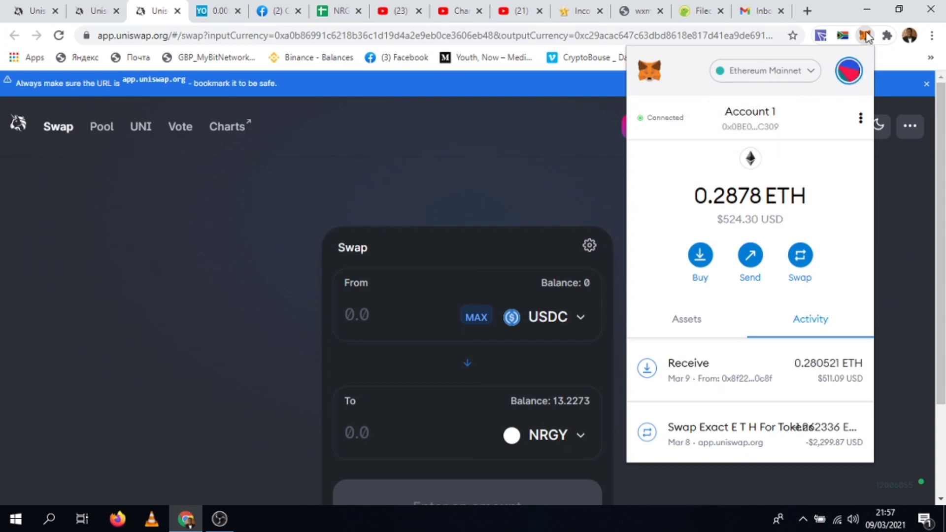
click(866, 36)
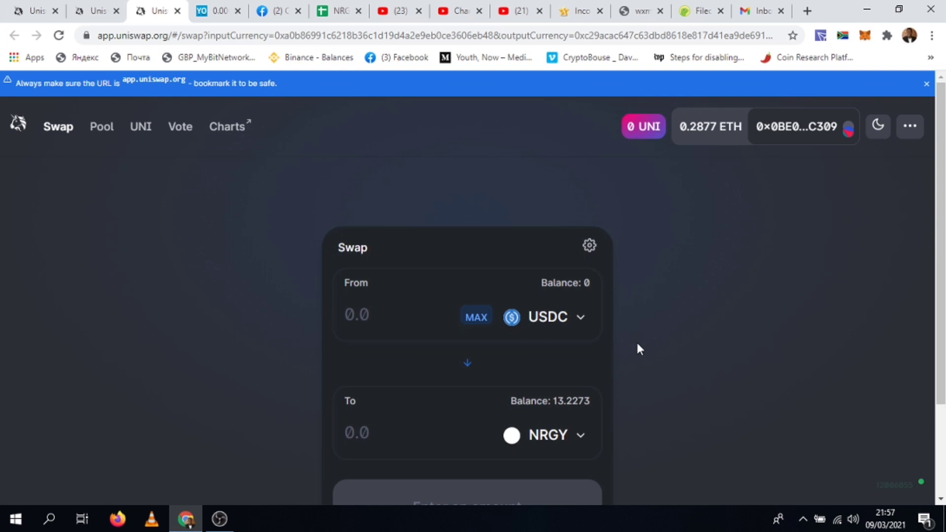
scroll(638, 349, down, 1)
scroll(638, 349, down, 1)
scroll(638, 349, up, 1)
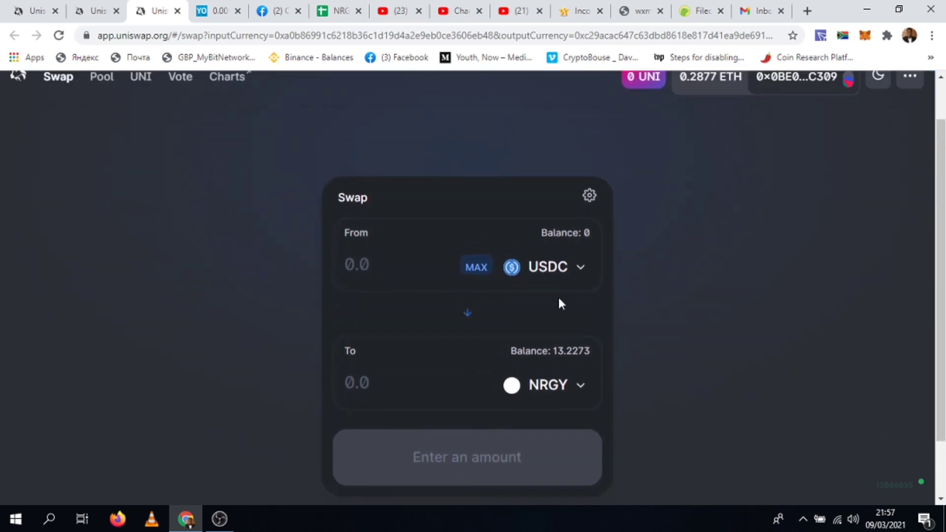
Step: Switch the From token to ETH at max balance, then edit the amount toward 0.248773748
click(565, 275)
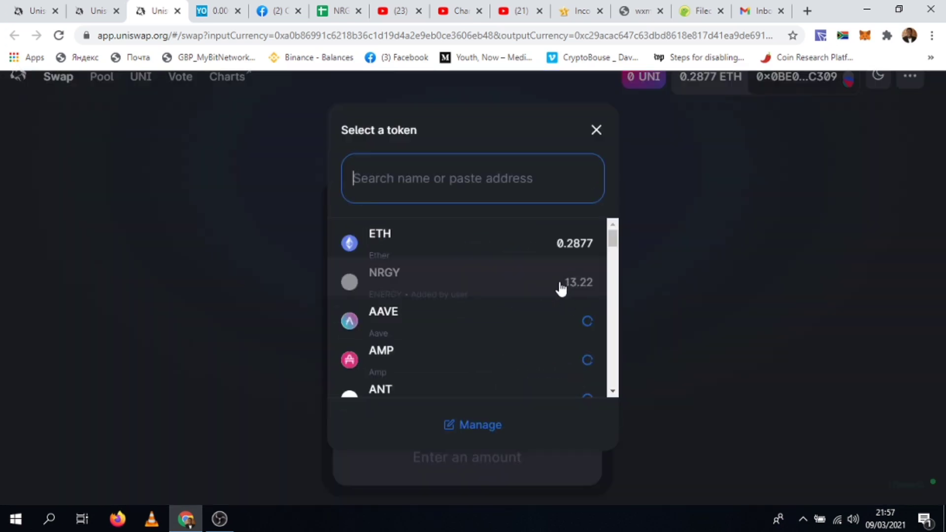
click(495, 245)
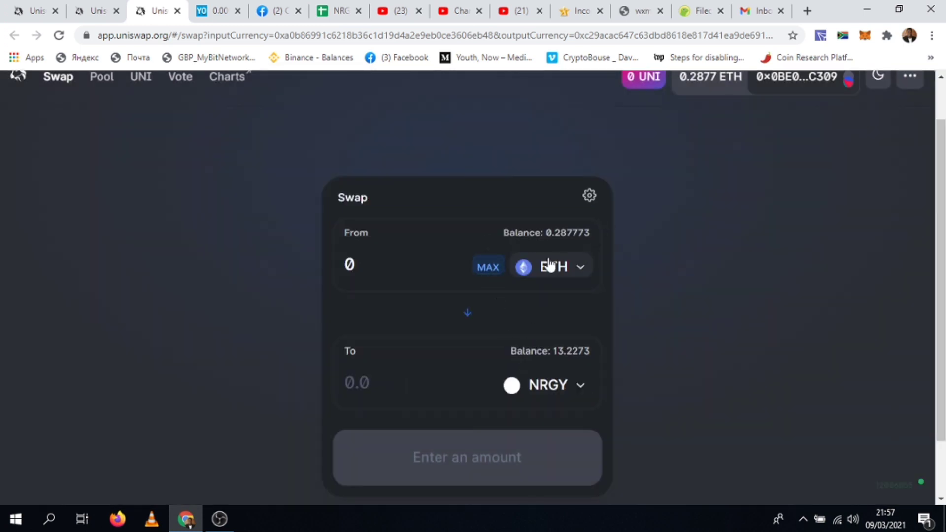
click(488, 267)
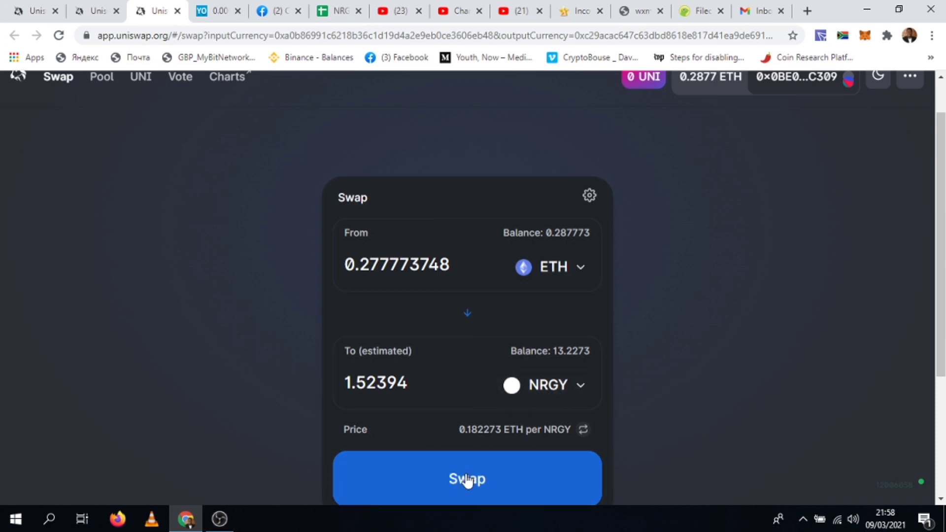
click(380, 265)
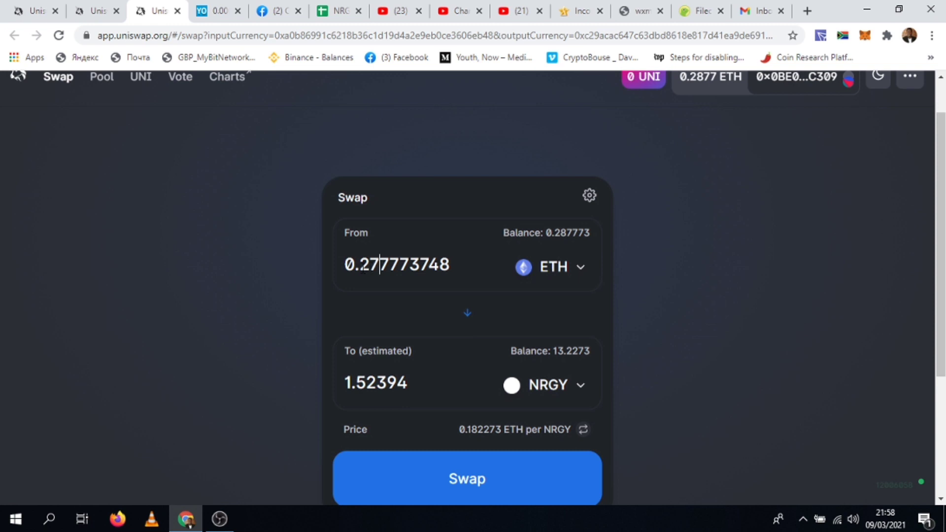
key(BackSpace)
text(4)
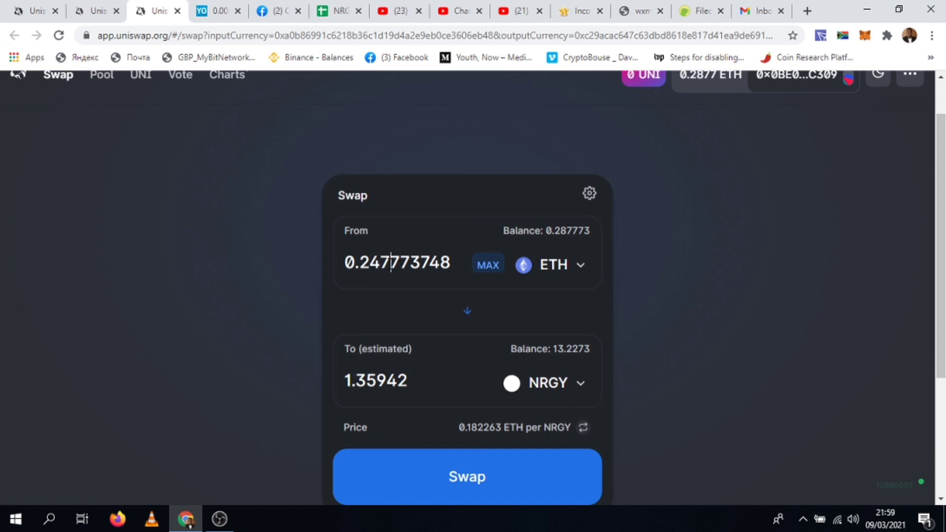
key(Delete)
Step: Finish the 0.248773 ETH amount and confirm the swap for 1.36491 NRGY in Uniswap and MetaMask
text(8)
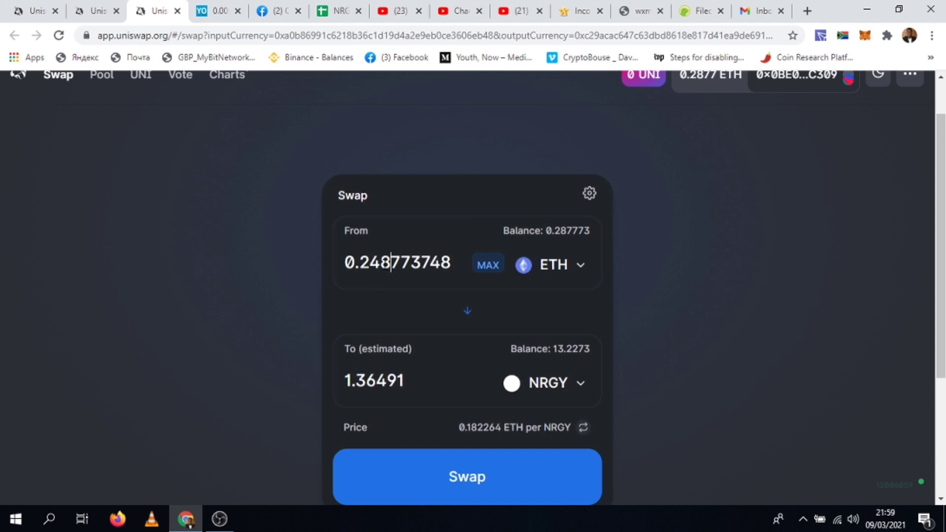
click(449, 488)
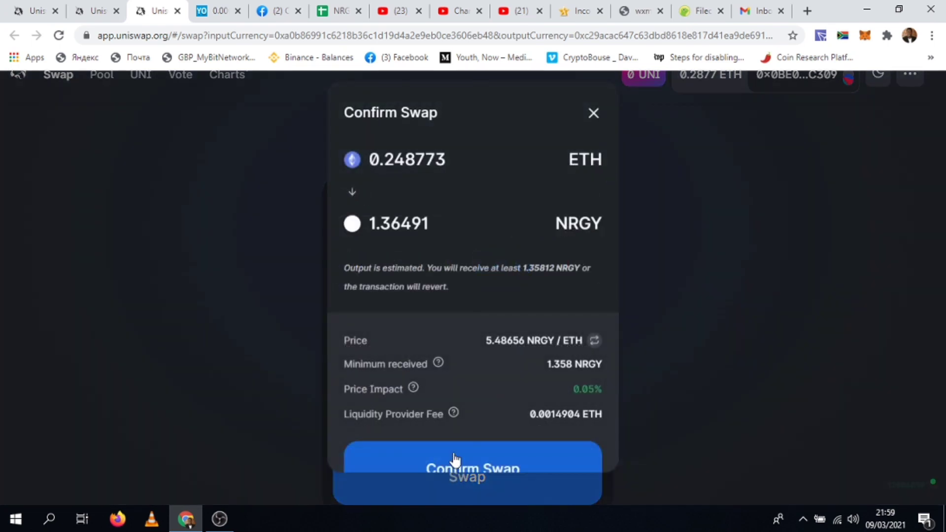
click(458, 458)
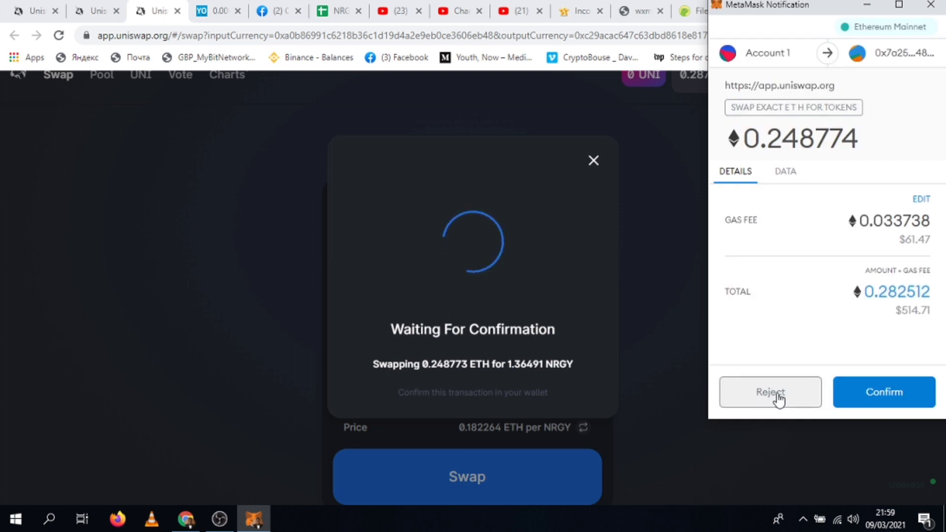
click(870, 395)
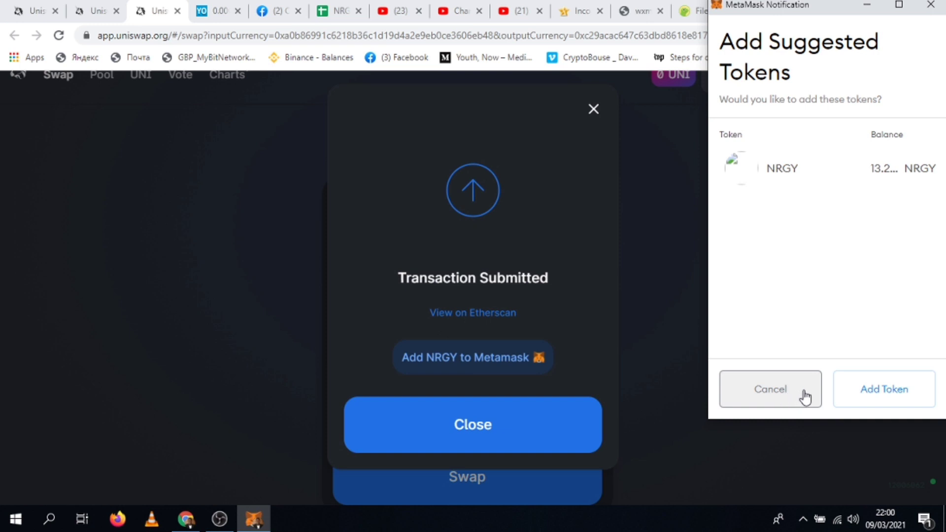
Step: Cancel MetaMask's NRGY token suggestion and view the pending transaction on Etherscan
click(805, 396)
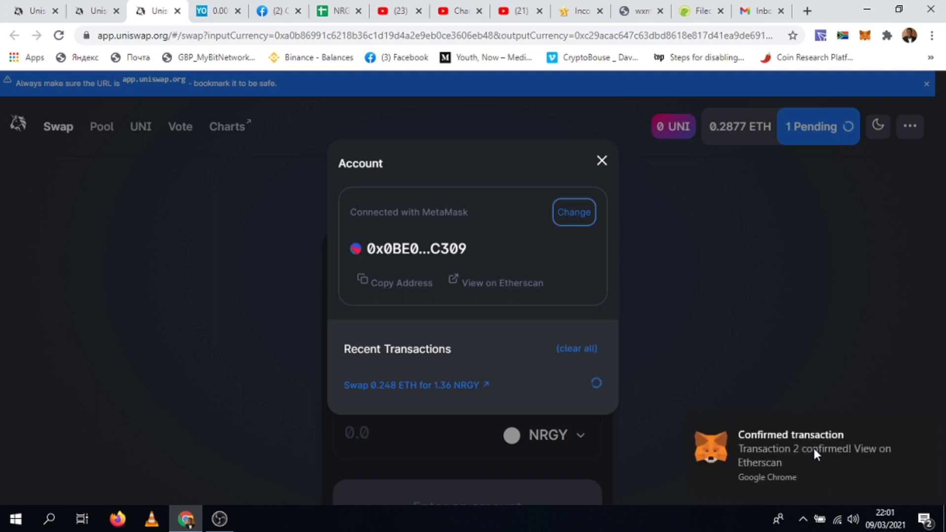
click(814, 449)
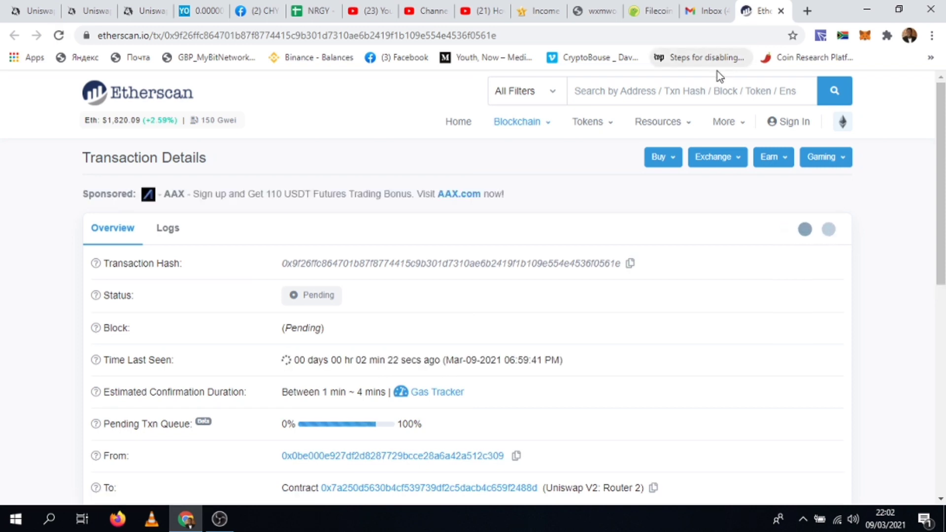
Step: Scroll through the Etherscan details showing 1.362288 NRGY transferred, then return to Uniswap
scroll(626, 321, down, 1)
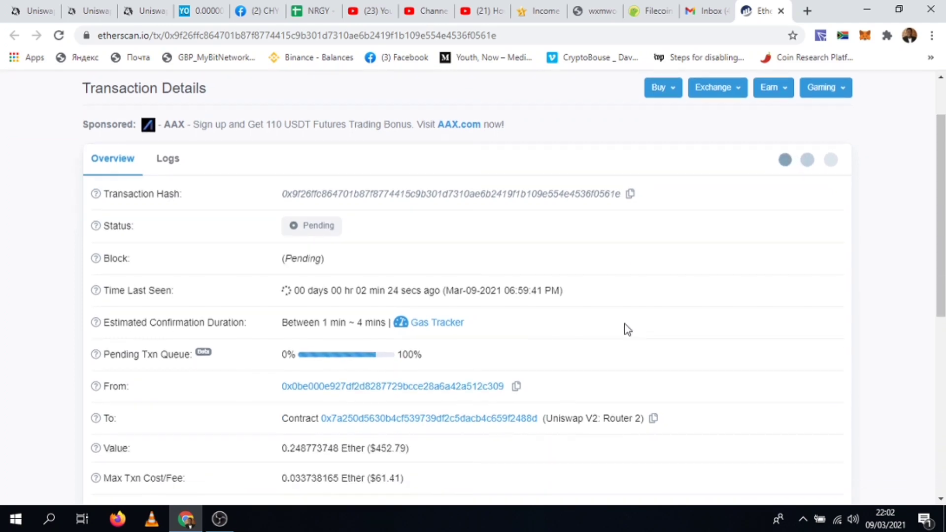
scroll(628, 328, down, 1)
scroll(626, 328, down, 1)
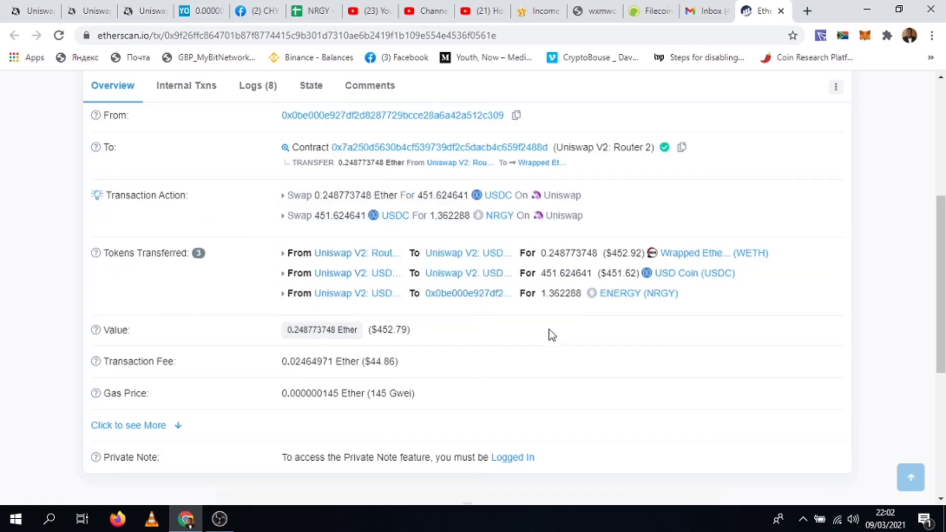
click(88, 11)
Step: Switch to the Uniswap Info tab showing the USDC-NRGY pair at about 330.38 USDC
click(146, 11)
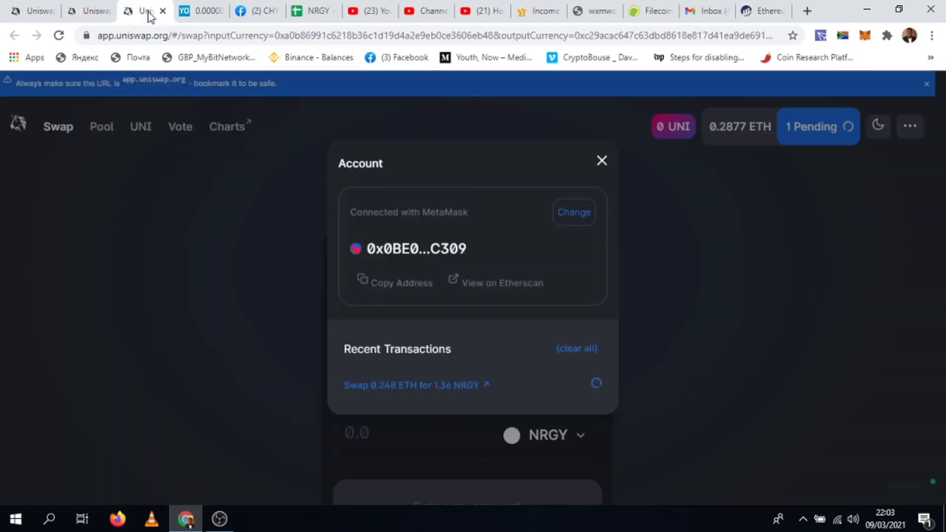
click(84, 14)
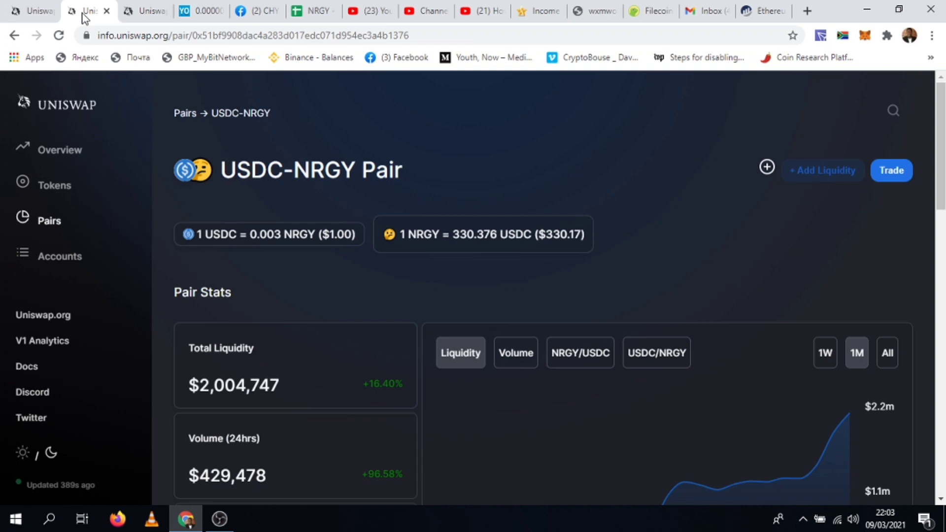